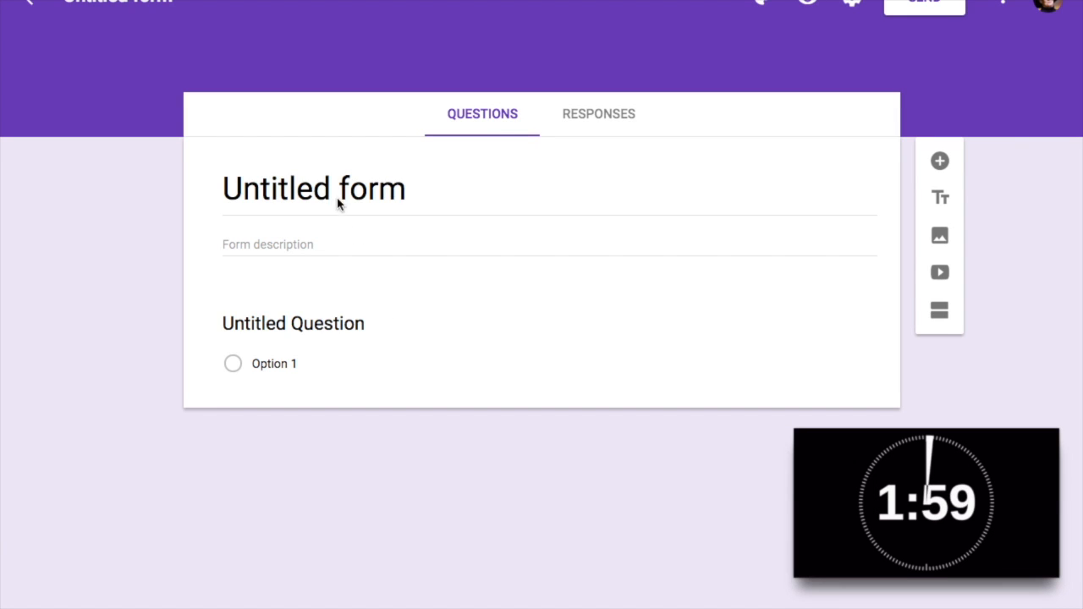
Title the form 'Unfailable Quiz!' and word the question about the name of events unfolding in a story
click(393, 203)
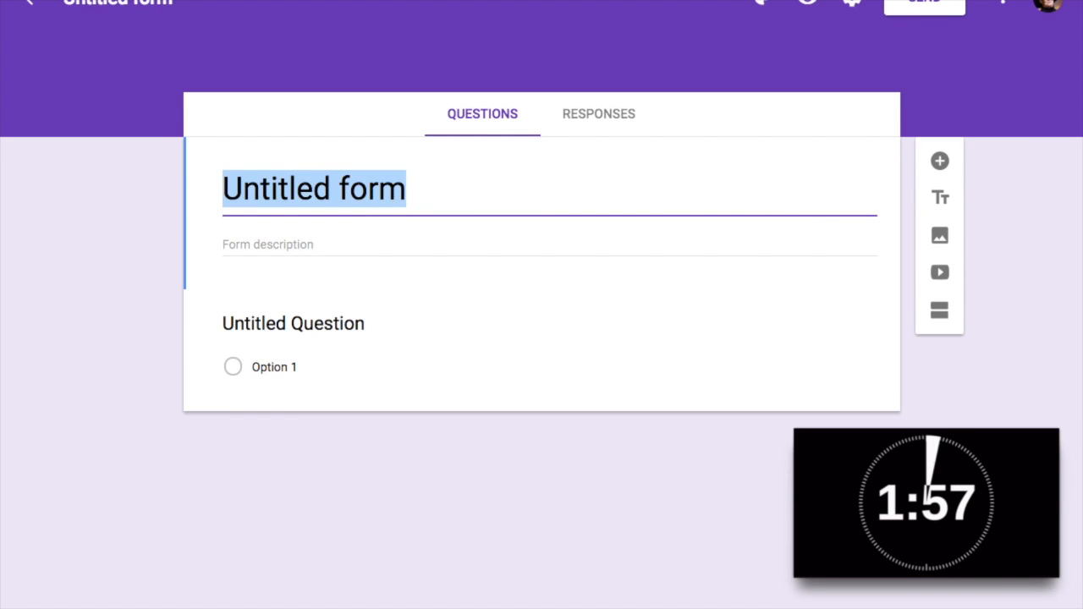
text(Unfailable)
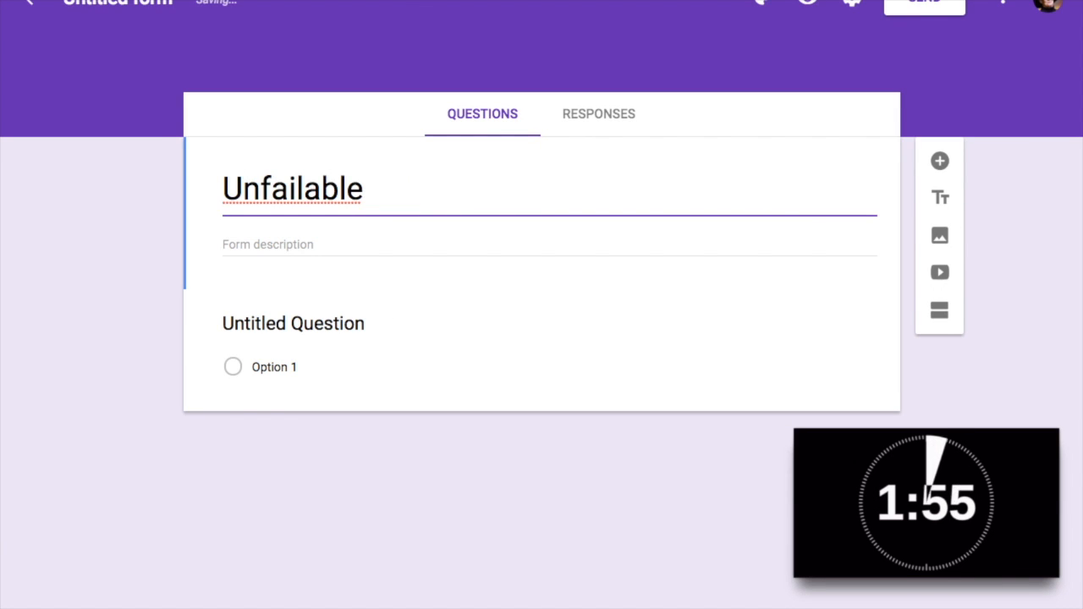
text( Quiz!)
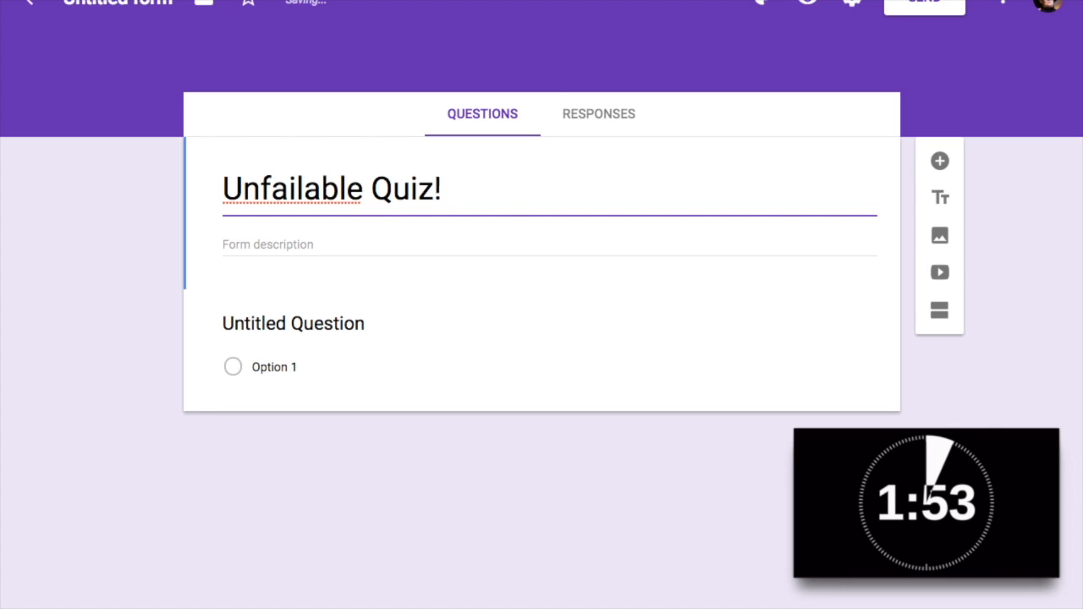
click(345, 328)
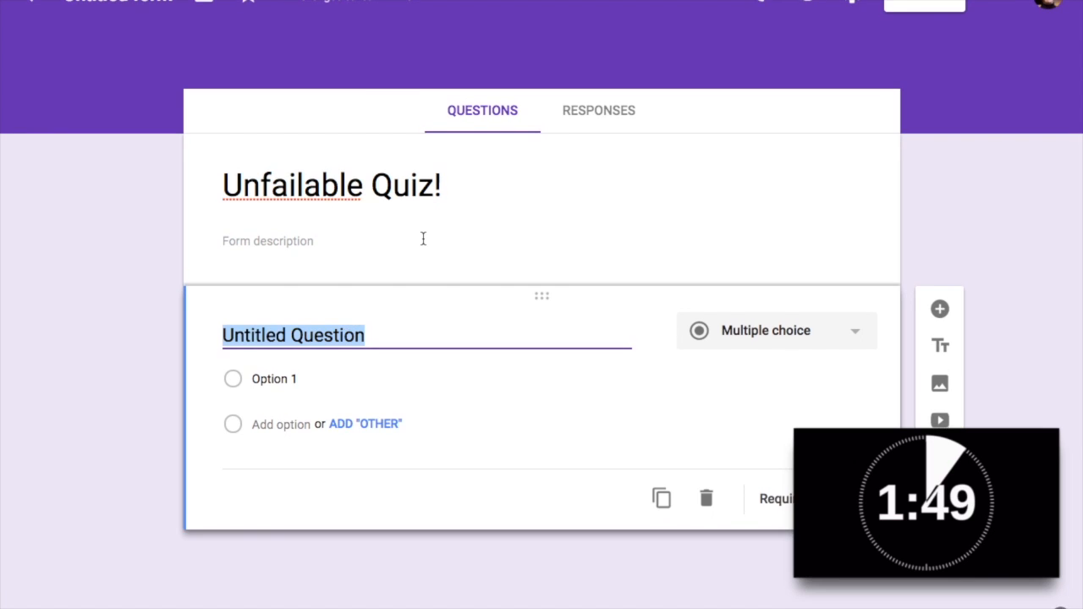
text(What is )
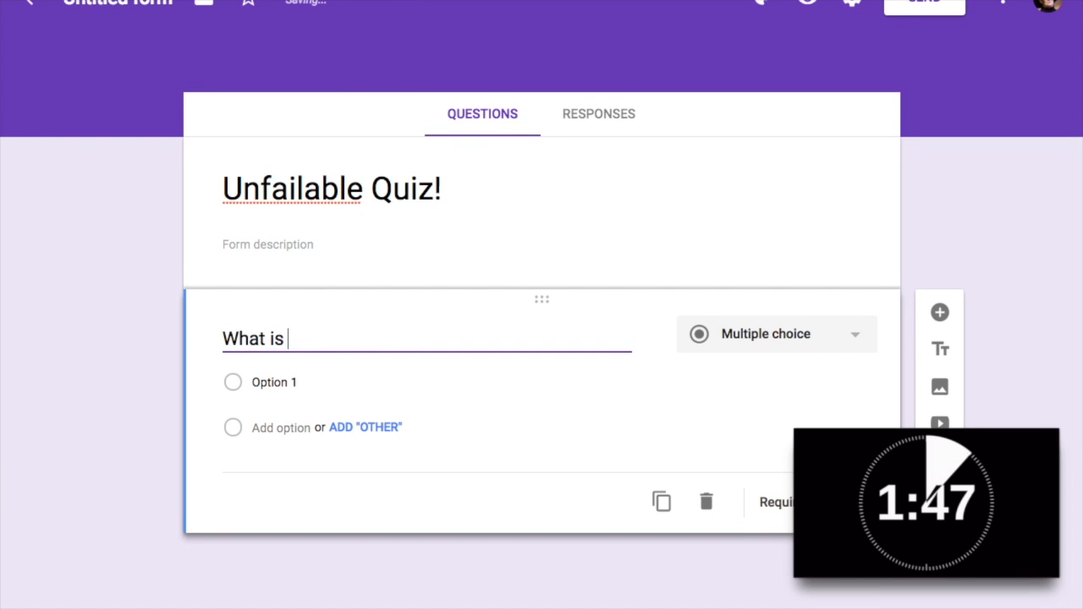
text(the )
text(name of the)
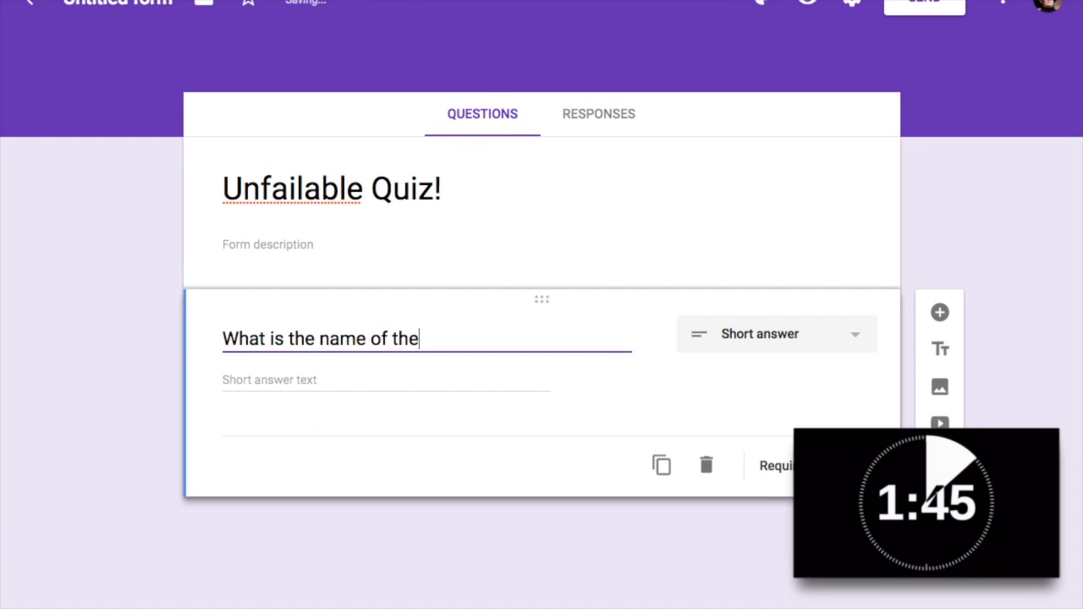
text( ev)
text(ents unfo)
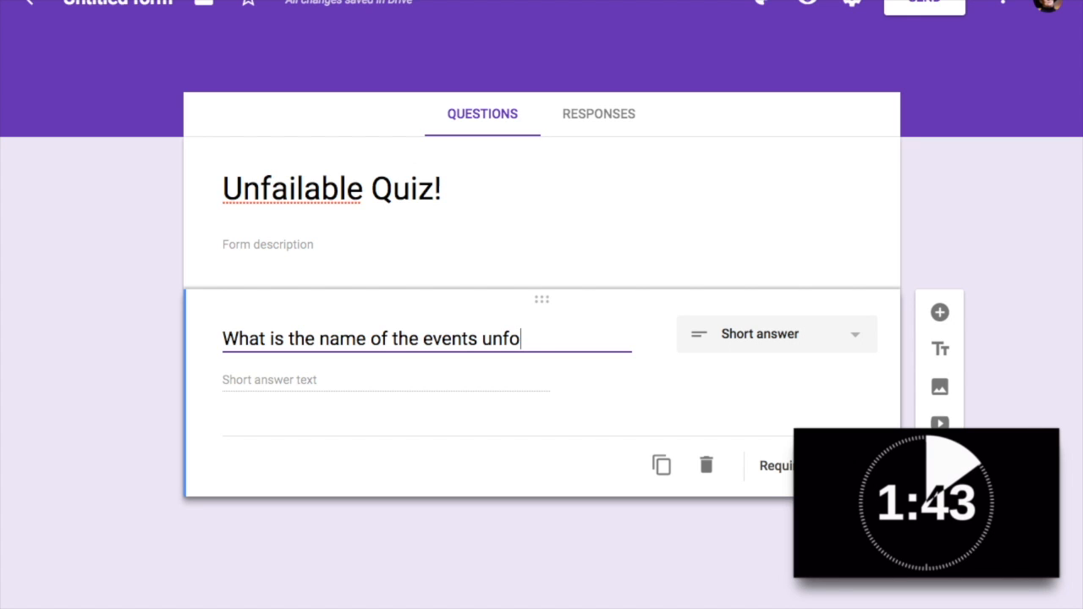
text(lding i)
text(d)
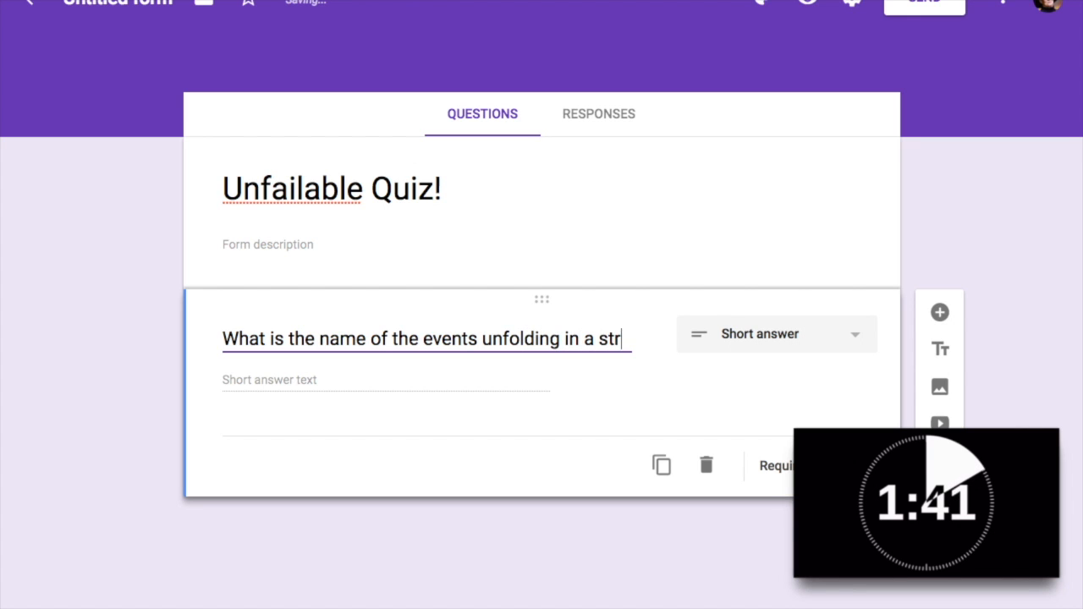
text(oy)
key(BackSpace)
key(BackSpace)
key(BackSpace)
key(BackSpace)
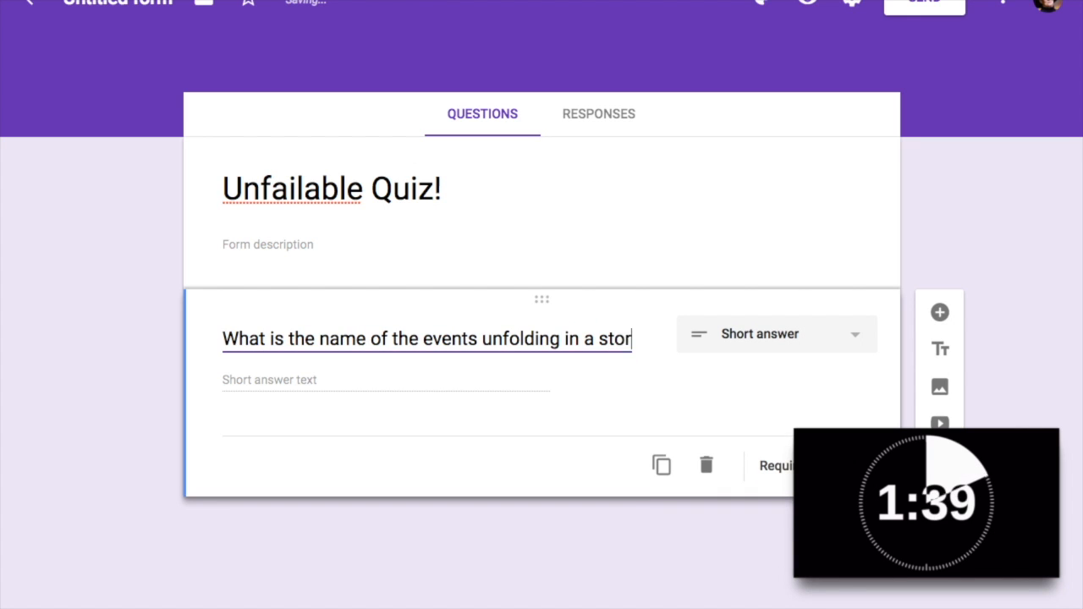
text(y)
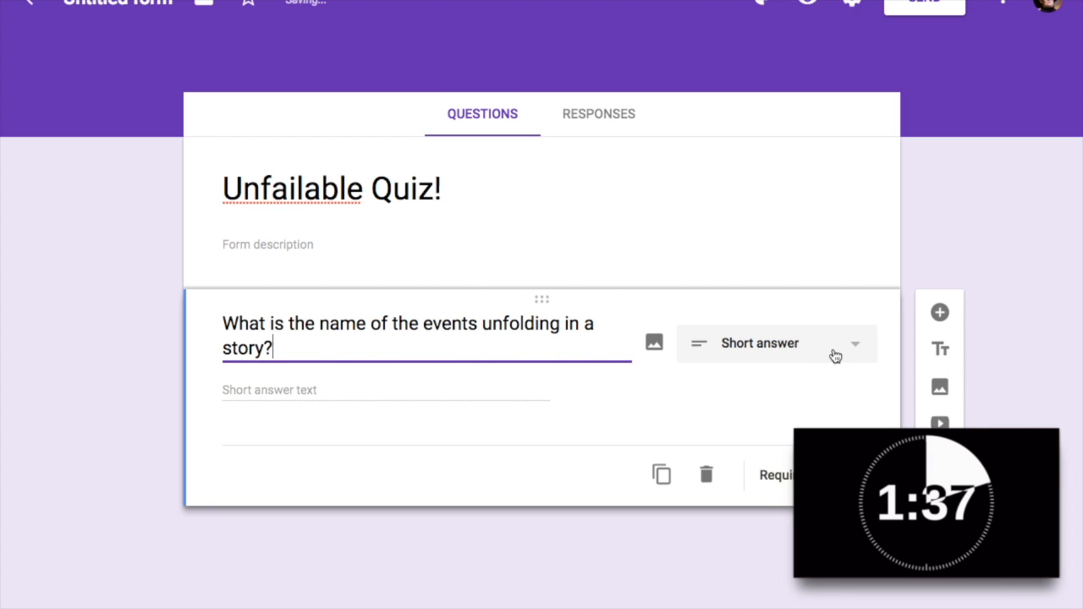
Keep the question as Short answer, mark it Required, and bring up its more-options menu
click(834, 351)
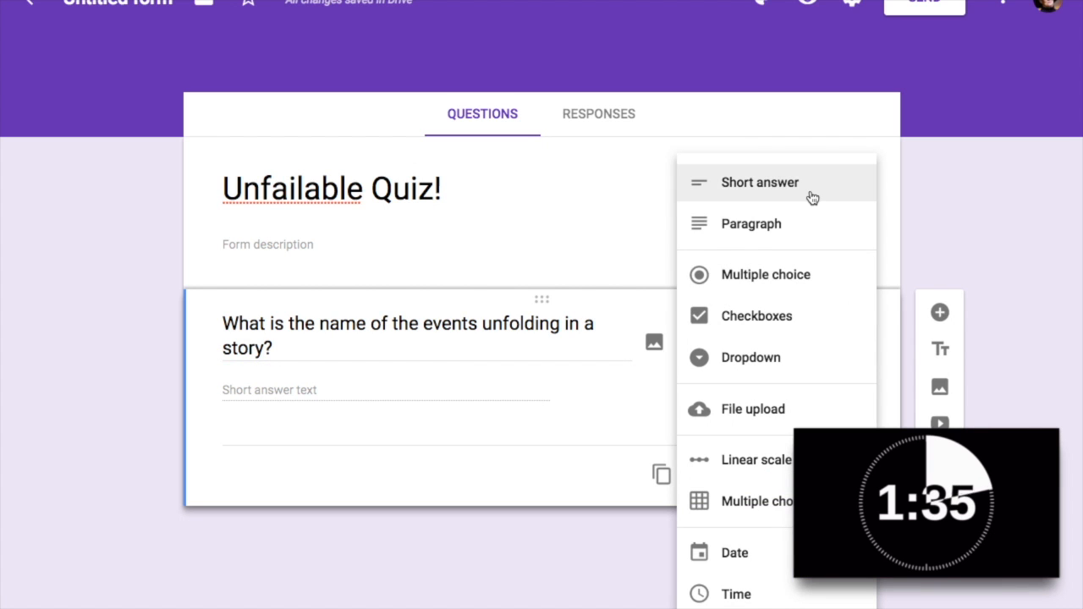
click(813, 198)
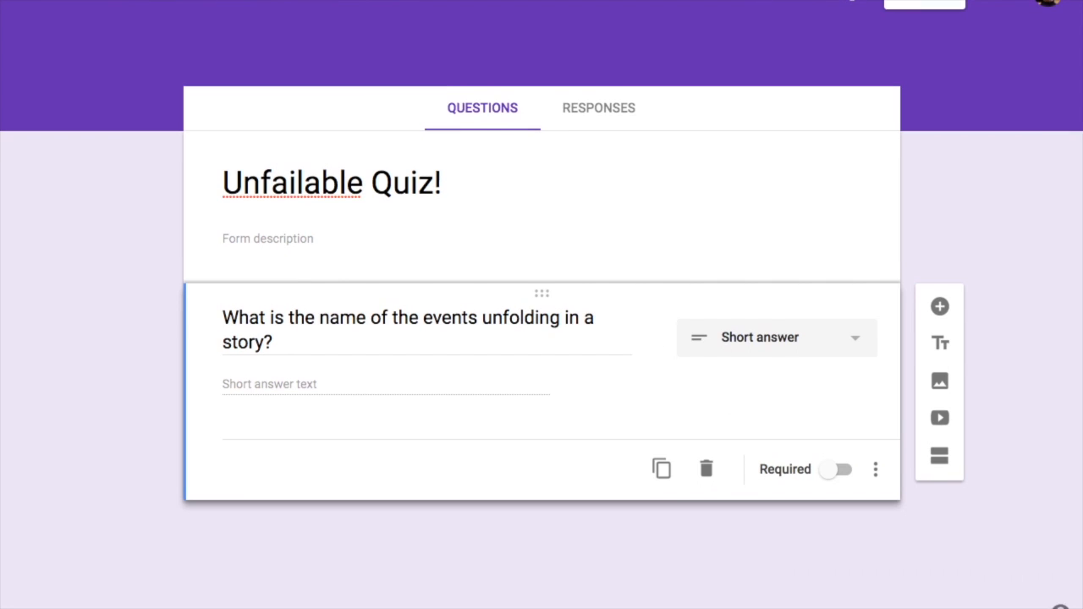
click(834, 470)
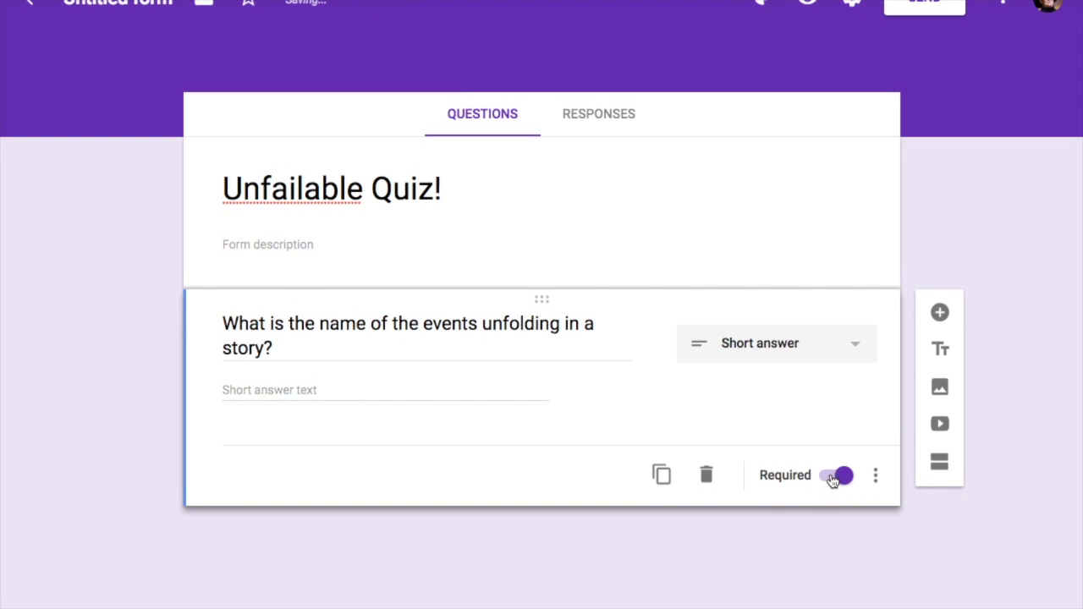
click(877, 476)
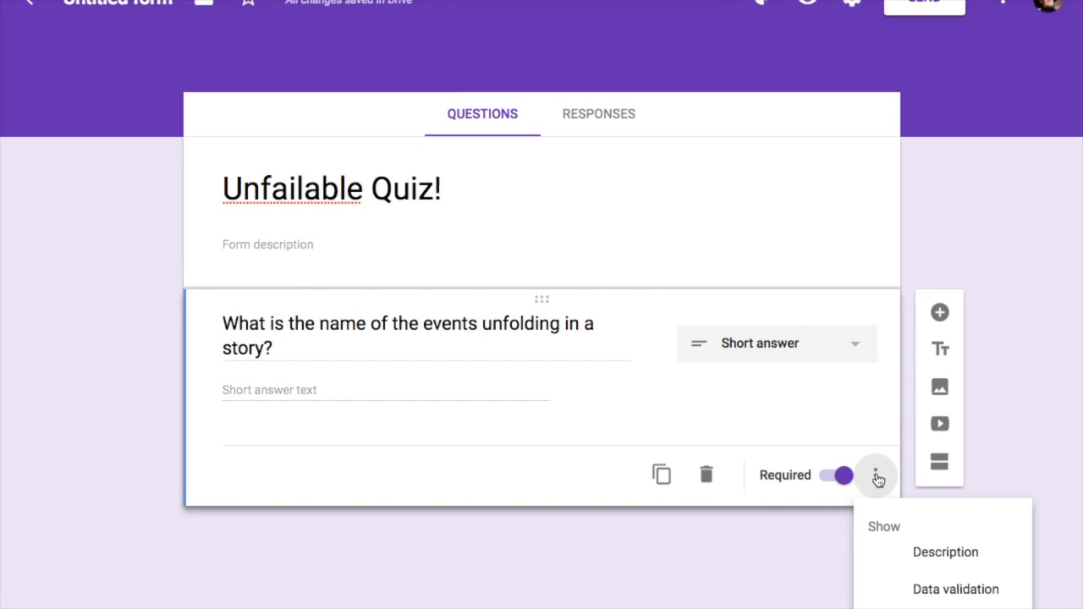
Add response validation requiring the answer to be Text that Contains a given word
click(922, 589)
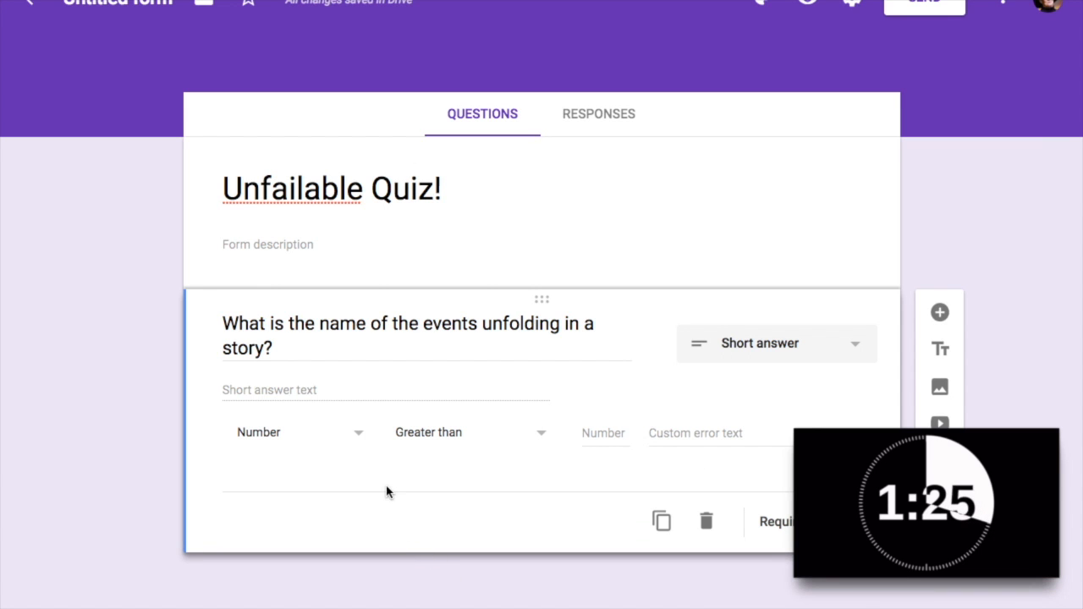
click(363, 436)
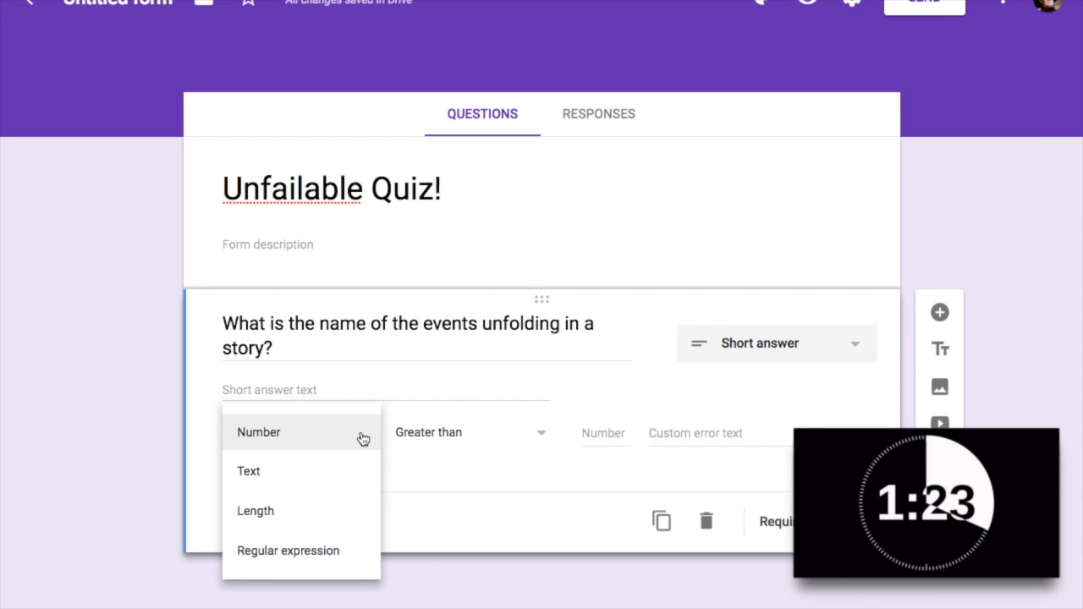
click(305, 479)
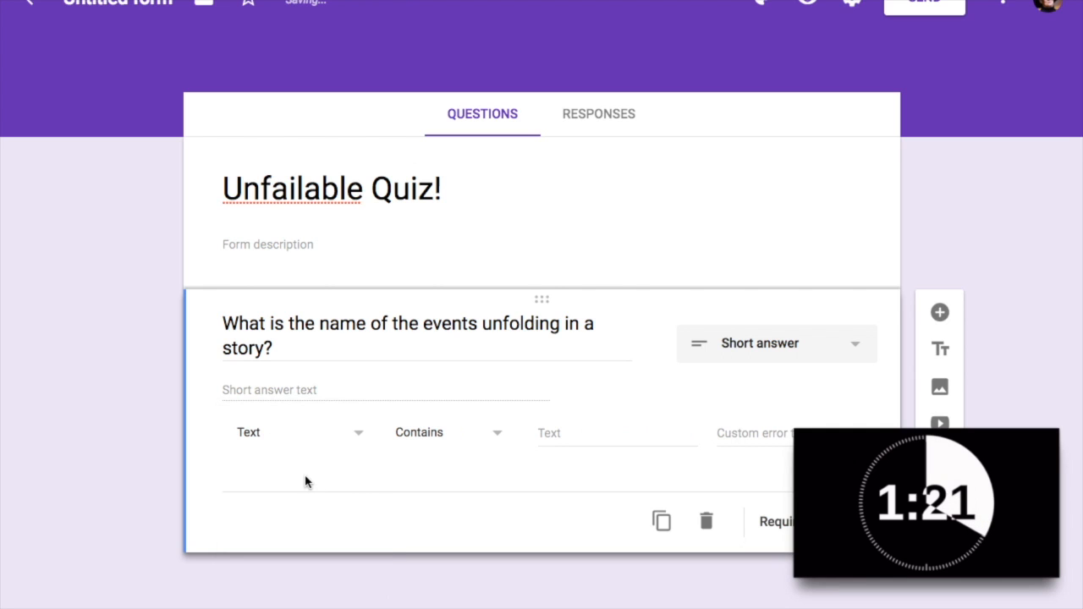
click(499, 444)
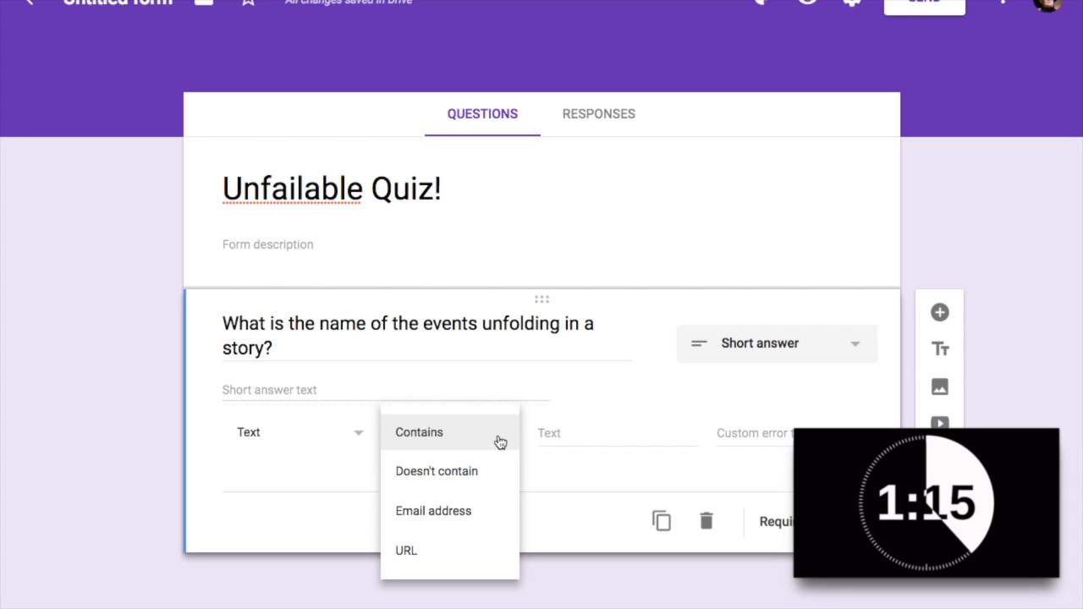
click(501, 438)
Set the required word to 'plot' with custom error 'Check your spelling!' and go to the live preview
click(566, 432)
text(plo)
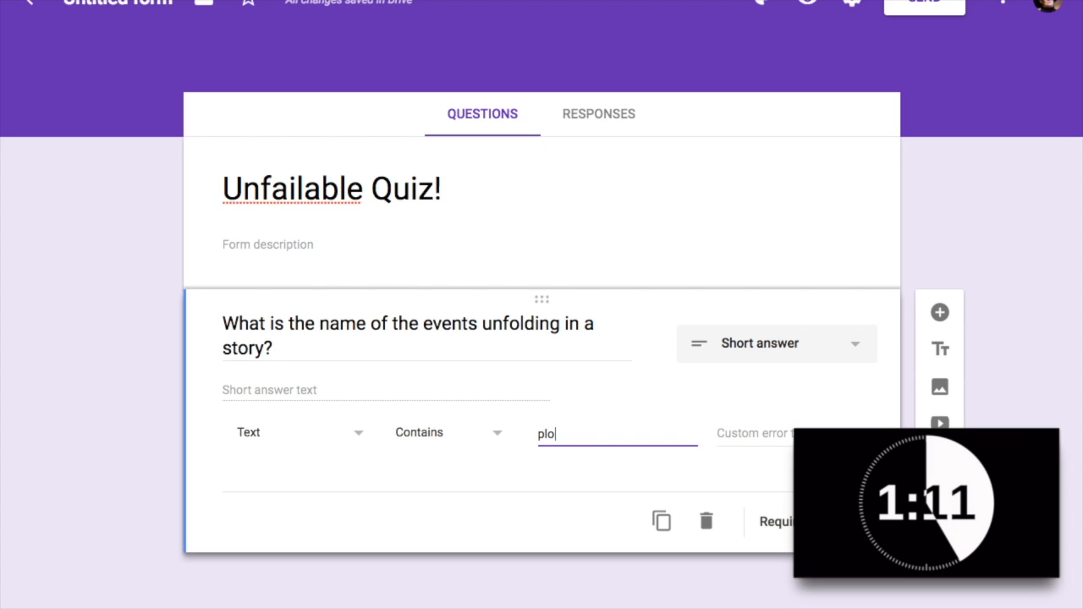
text(t)
click(753, 434)
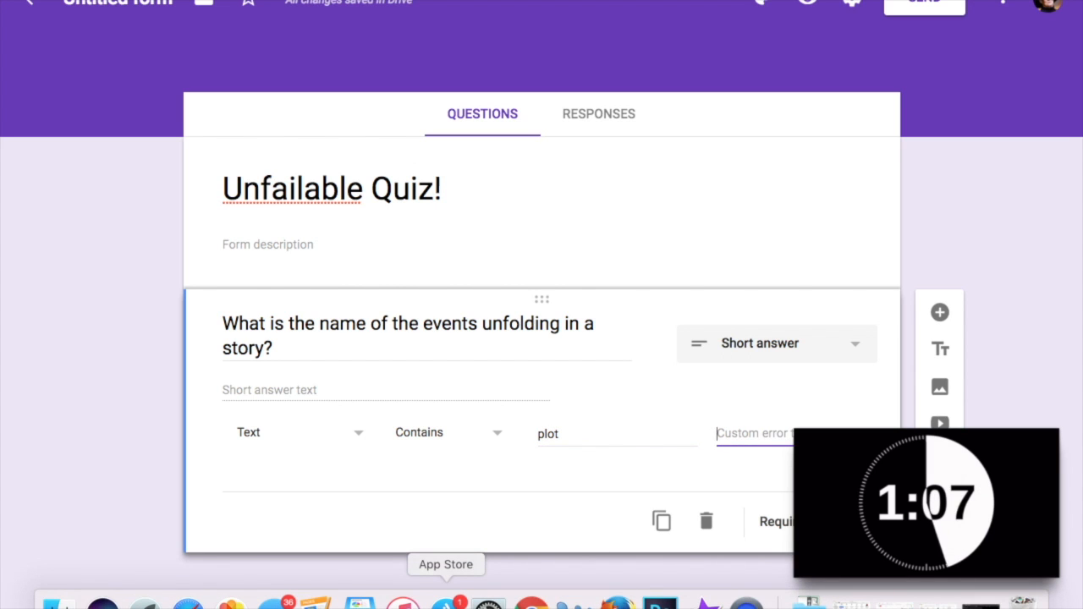
text(Chec)
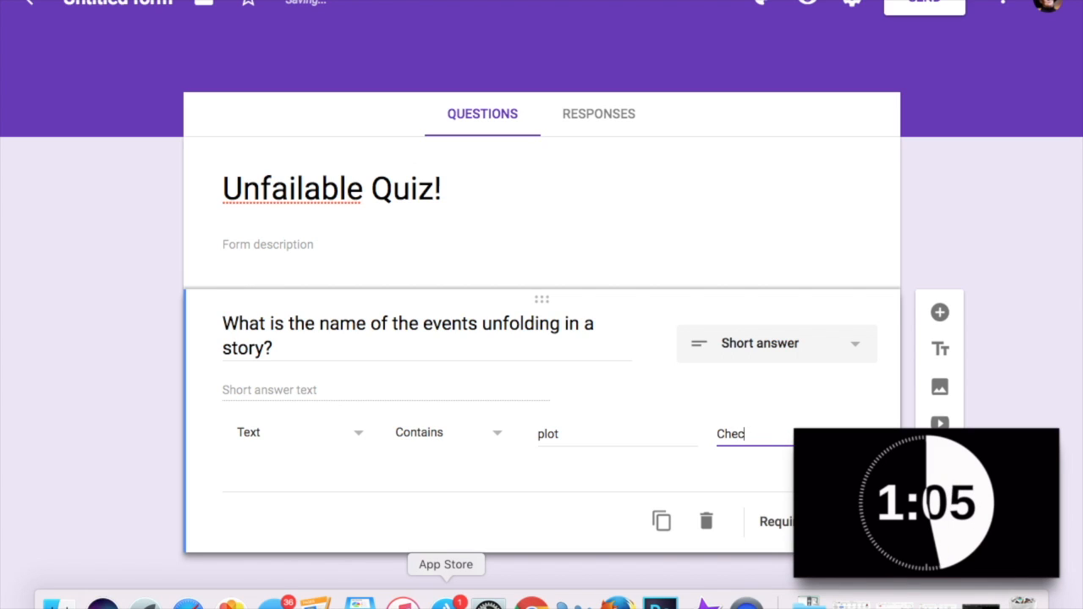
text(k your sp)
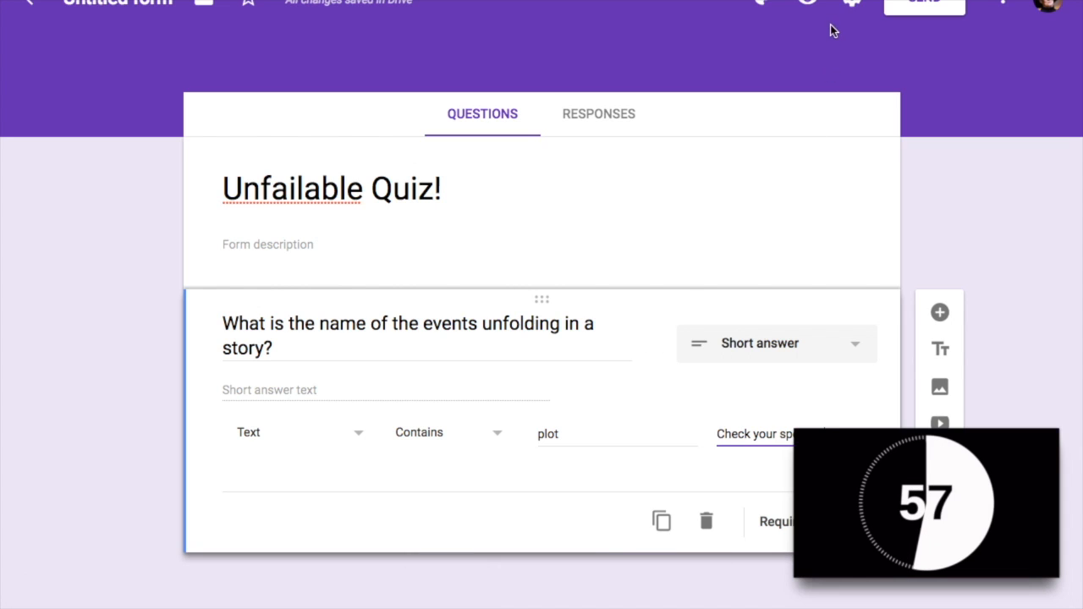
click(808, 3)
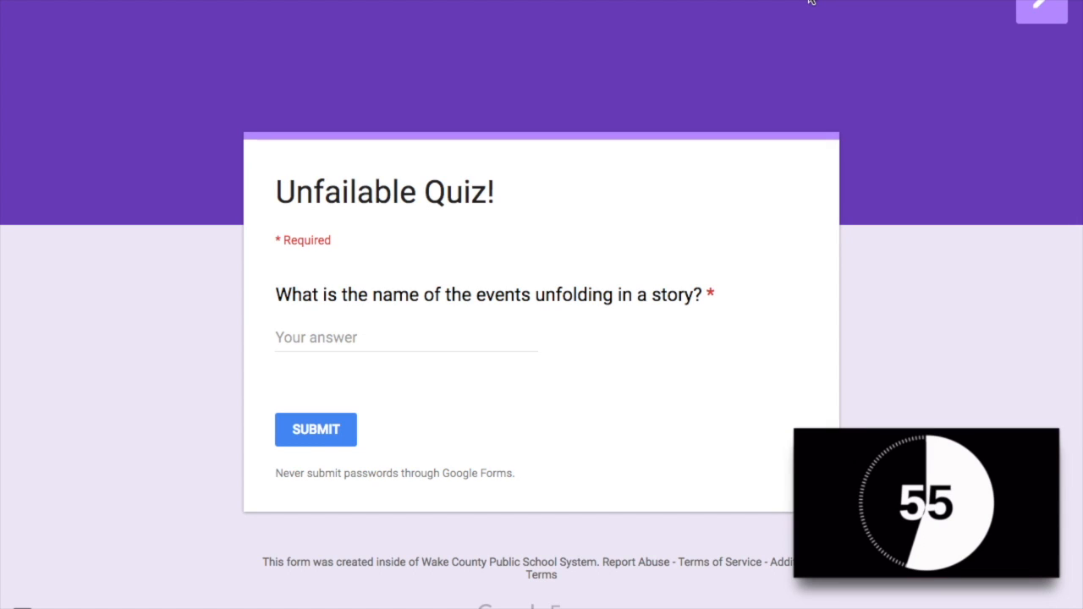
Try wrong answers like 'characters' and 'events' in the preview, which Submit rejects with 'Check your spelling!'
click(338, 337)
text(ch)
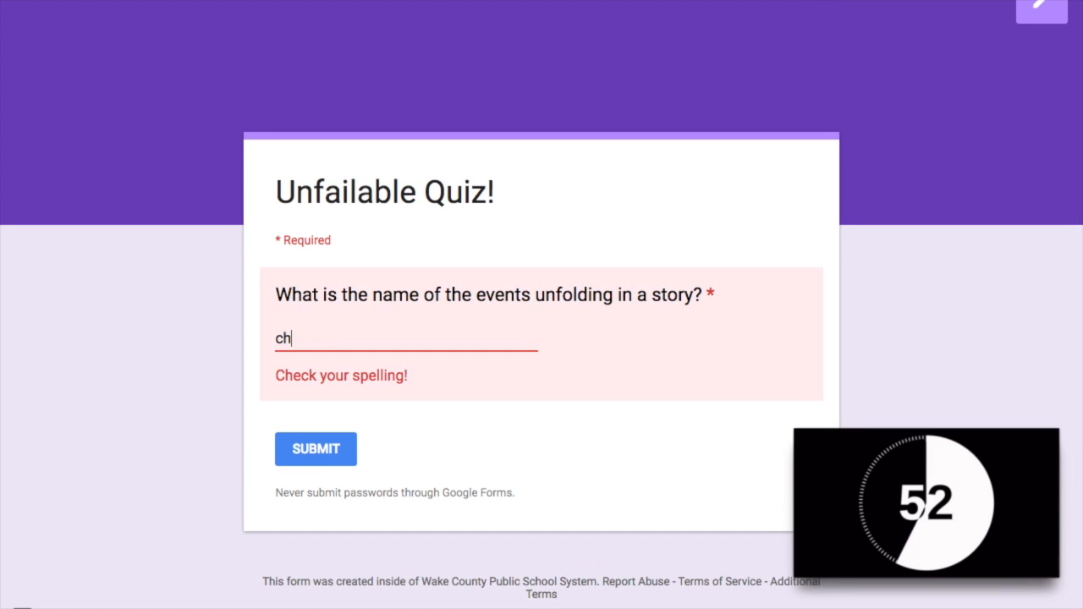
text(aratc)
key(BackSpace)
key(BackSpace)
key(BackSpace)
key(BackSpace)
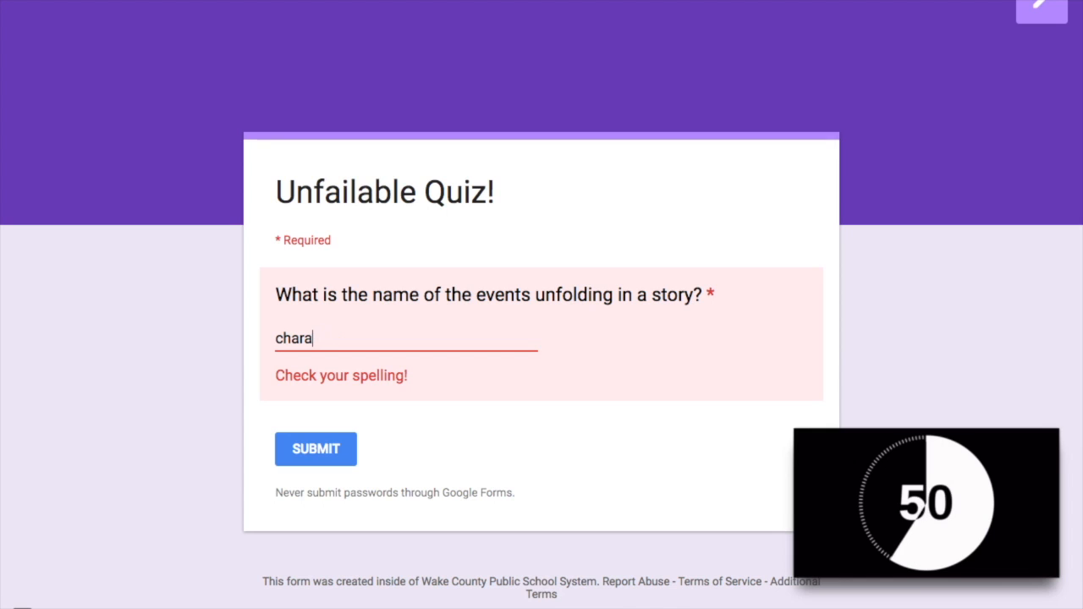
key(BackSpace)
key(BackSpace)
key(BackSpace)
text(event)
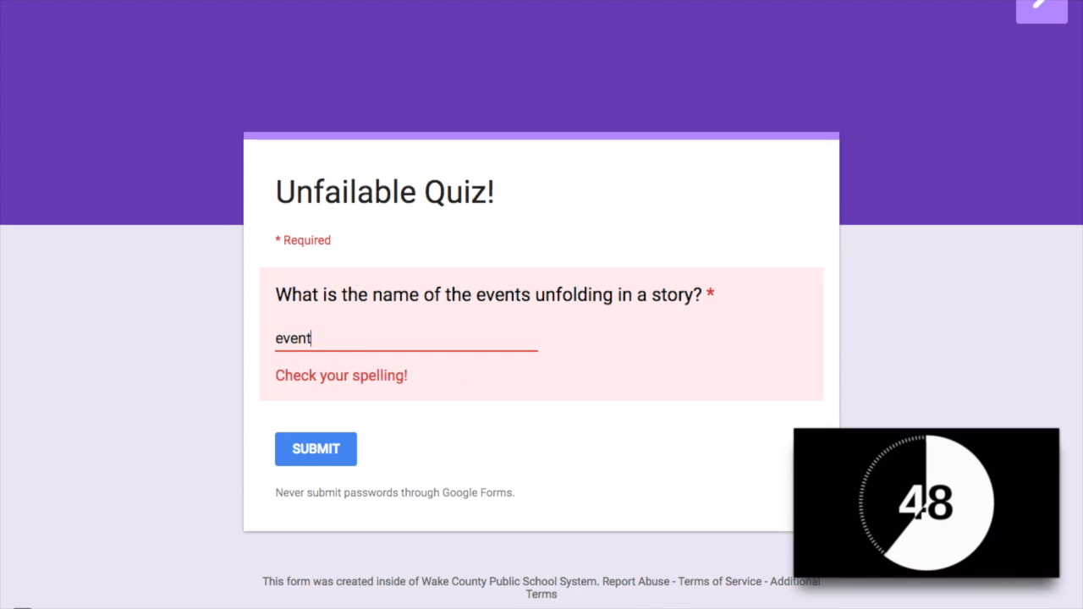
text(s)
click(323, 455)
click(324, 455)
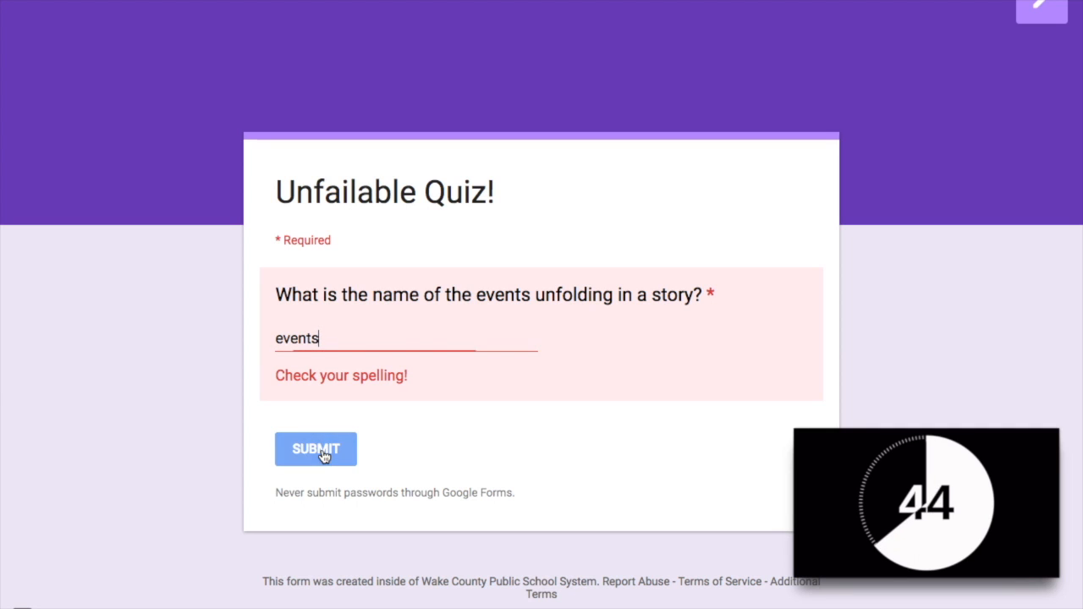
key(BackSpace)
key(BackSpace)
key(BackSpace)
key(BackSpace)
key(BackSpace)
key(BackSpace)
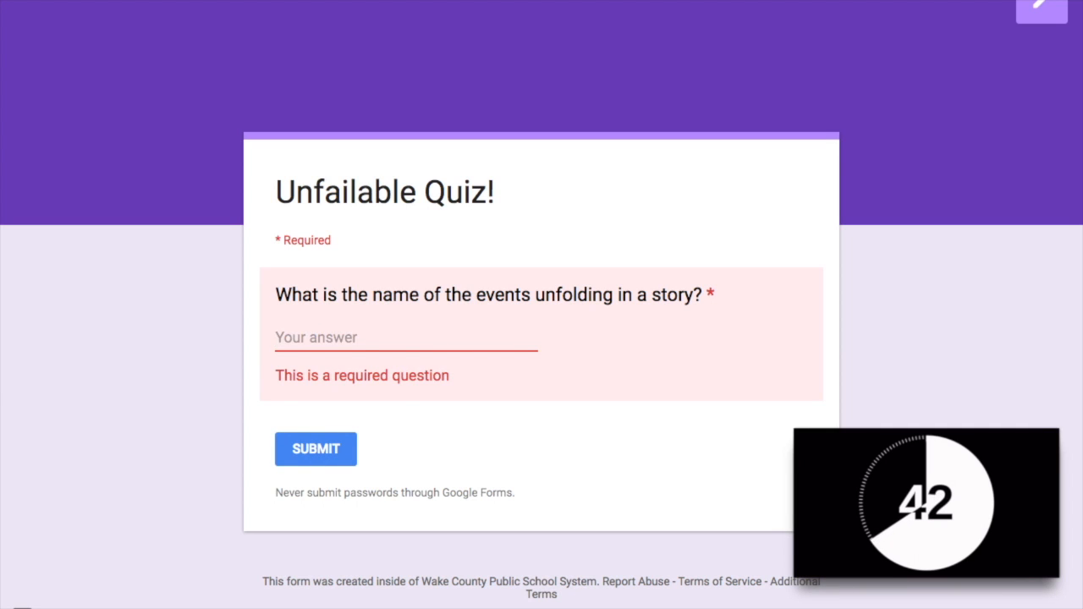
text(polt)
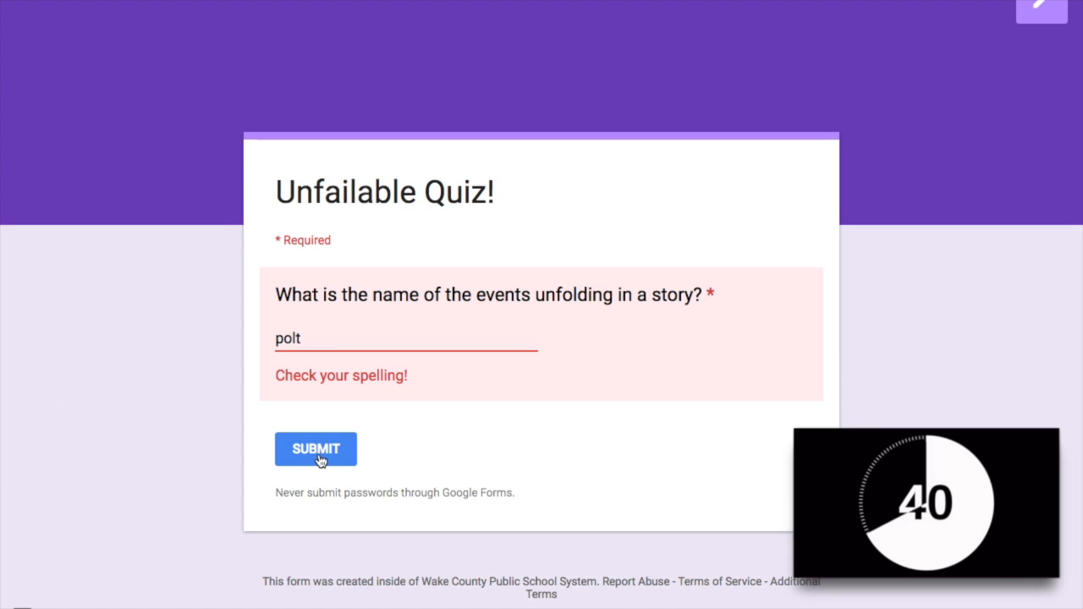
Try the misspelled 'polt', see it rejected too, then enter the correct answer 'plot'
click(320, 457)
click(320, 457)
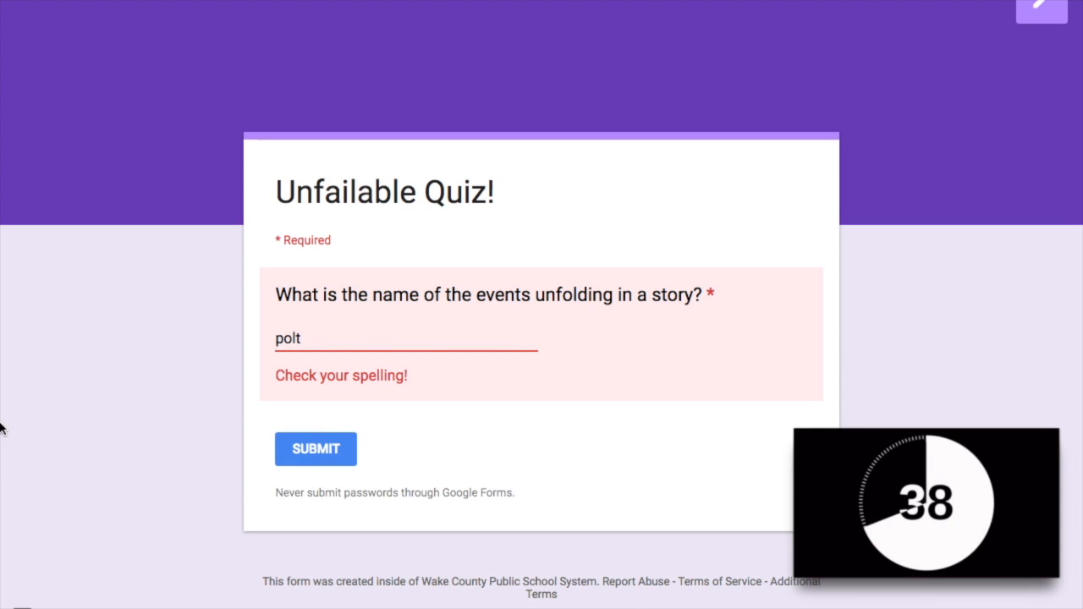
key(BackSpace)
key(BackSpace)
key(BackSpace)
key(BackSpace)
text(plo)
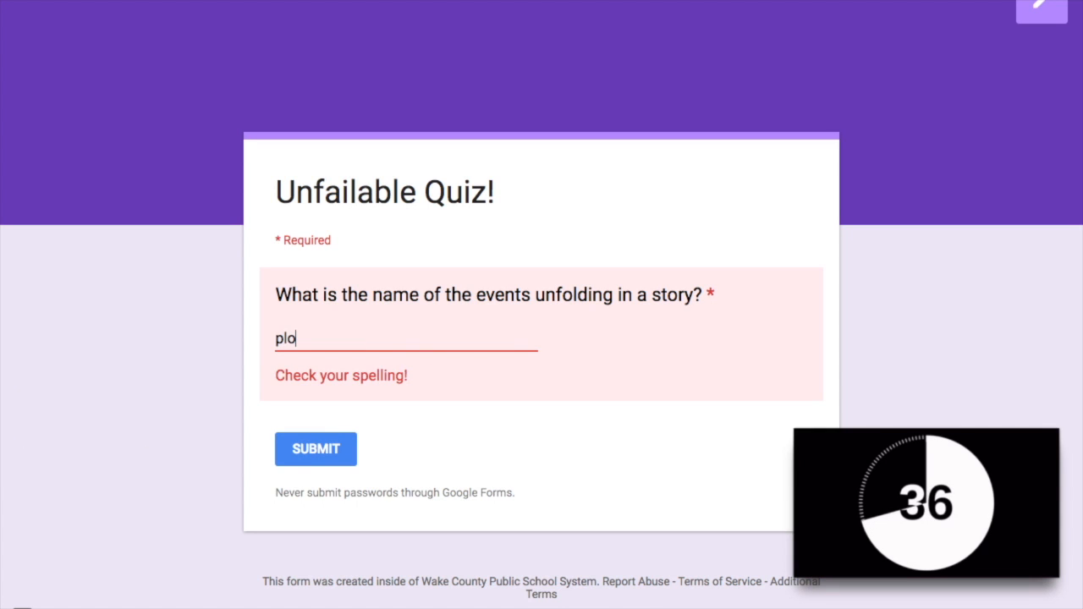
text(t)
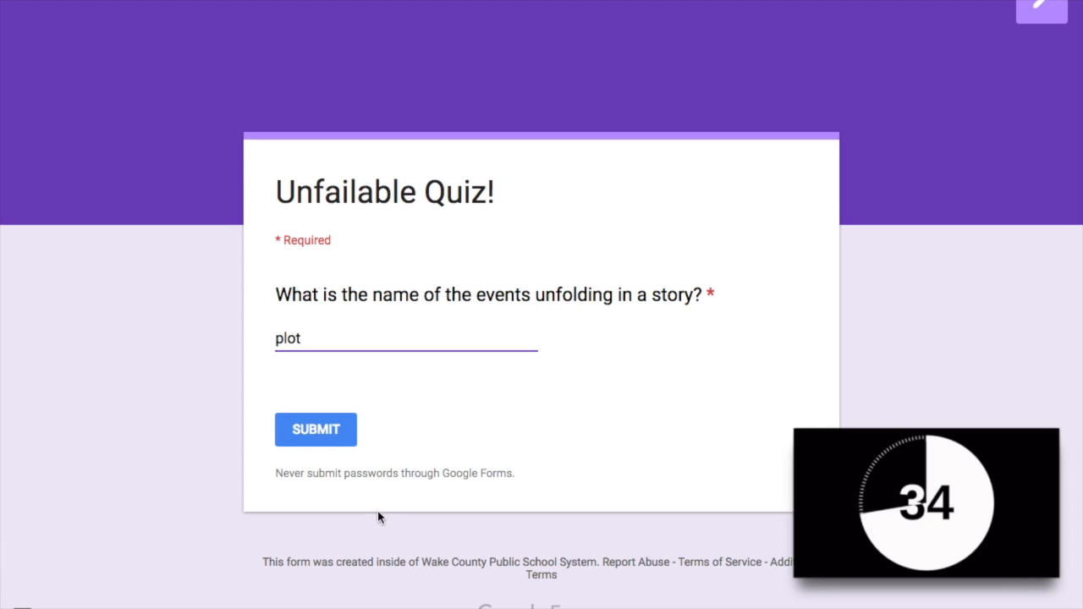
Submit 'plot' so a response is recorded, return to the editor and add a new multiple-choice question
click(326, 432)
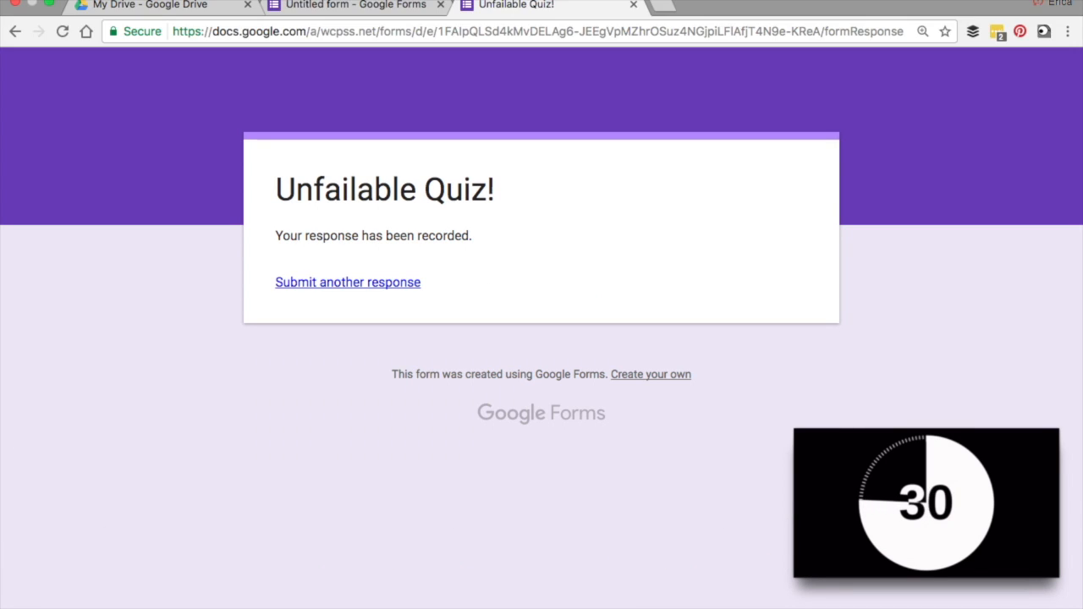
click(378, 7)
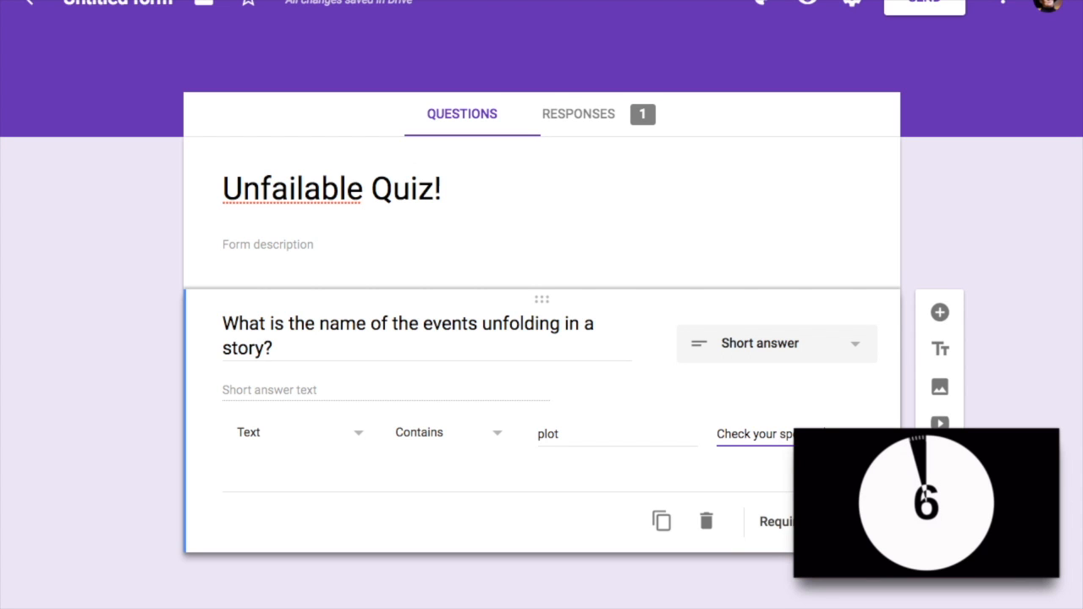
click(941, 315)
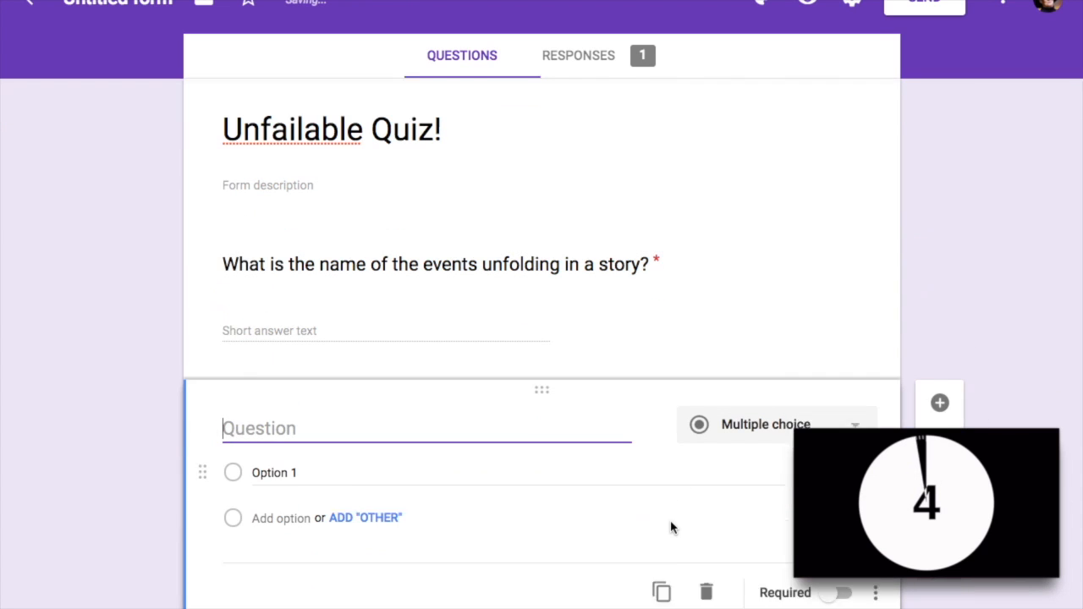